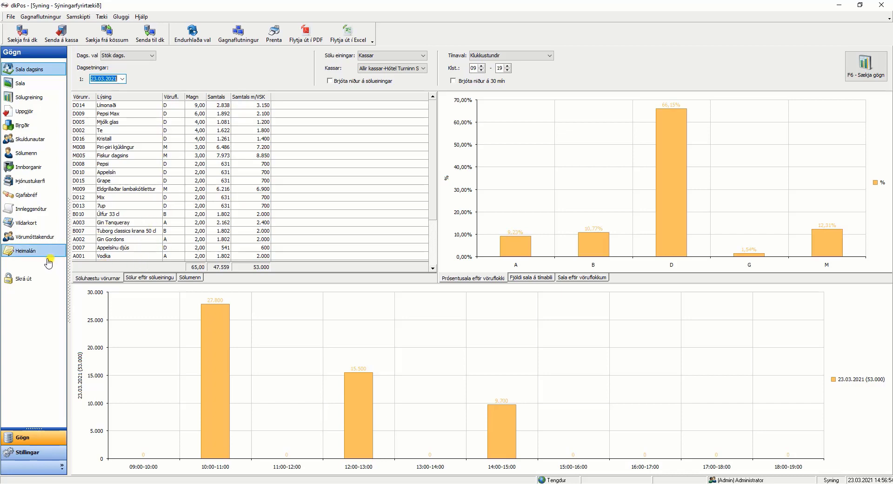
Open the till quick-button layout (Flýtihnappar) in the settings and load button group 100, Hótel.
{"action": "left_click", "coordinate": [32, 453]}
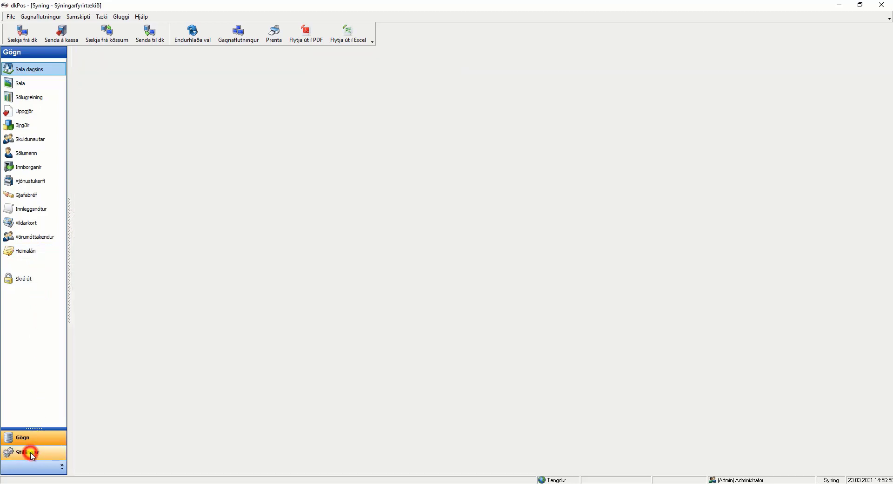
{"action": "left_click", "coordinate": [42, 87]}
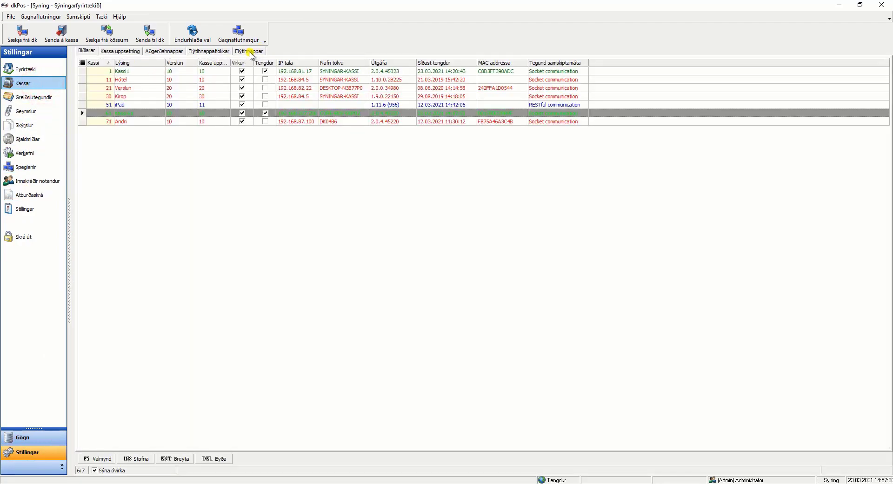
{"action": "left_click", "coordinate": [251, 52]}
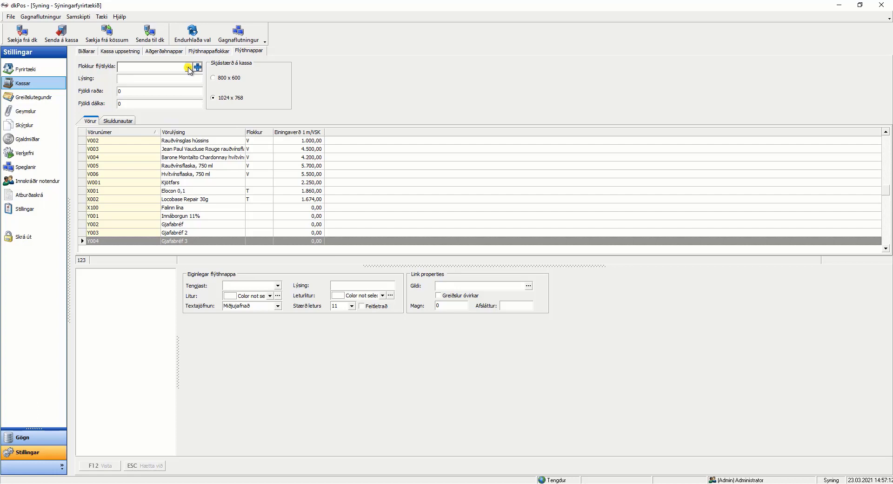
{"action": "left_click", "coordinate": [188, 68]}
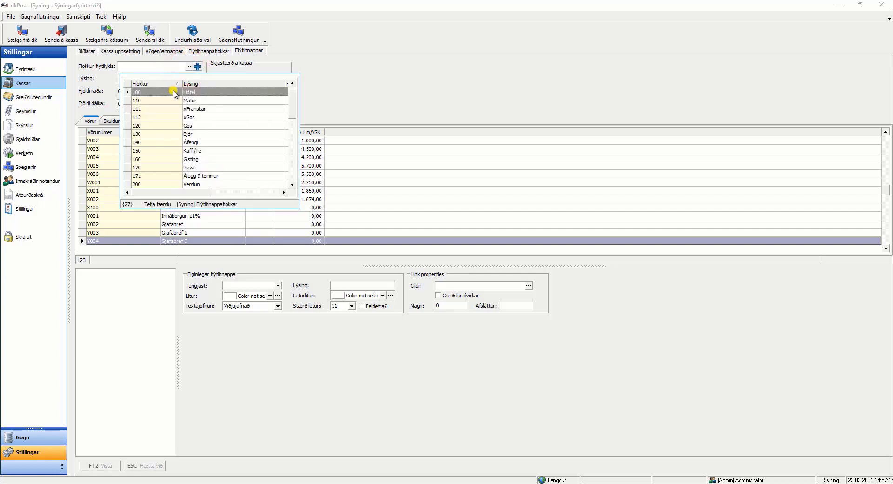
{"action": "double_click", "coordinate": [173, 92]}
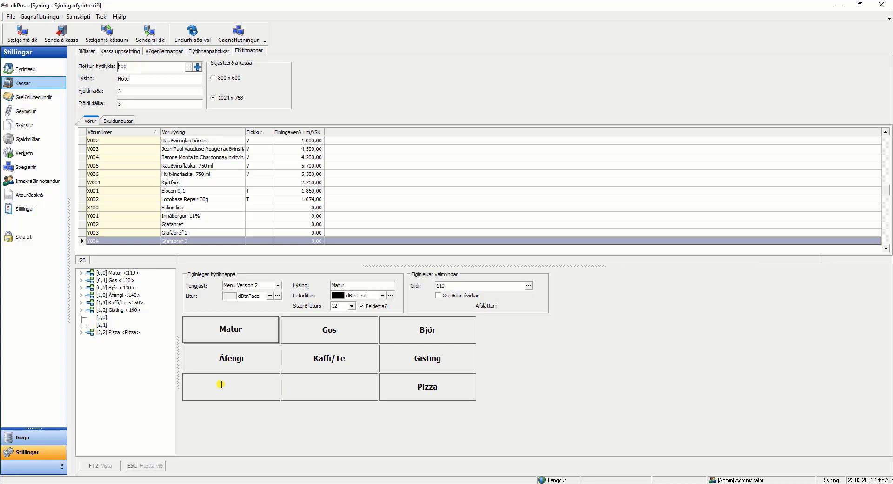
Convert the empty button below Áfengi into a new submenu with ID 180 and description Aðalréttir, keeping 3 rows and 3 columns.
{"action": "right_click", "coordinate": [221, 384]}
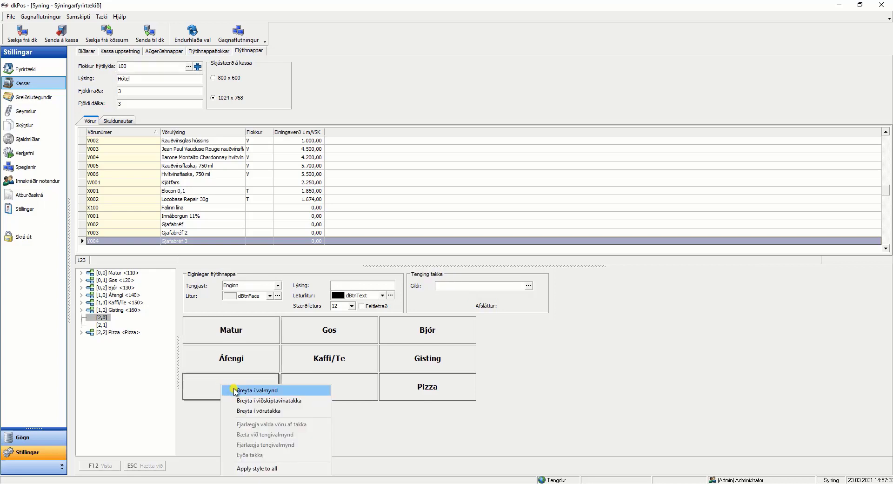
{"action": "left_click", "coordinate": [235, 391]}
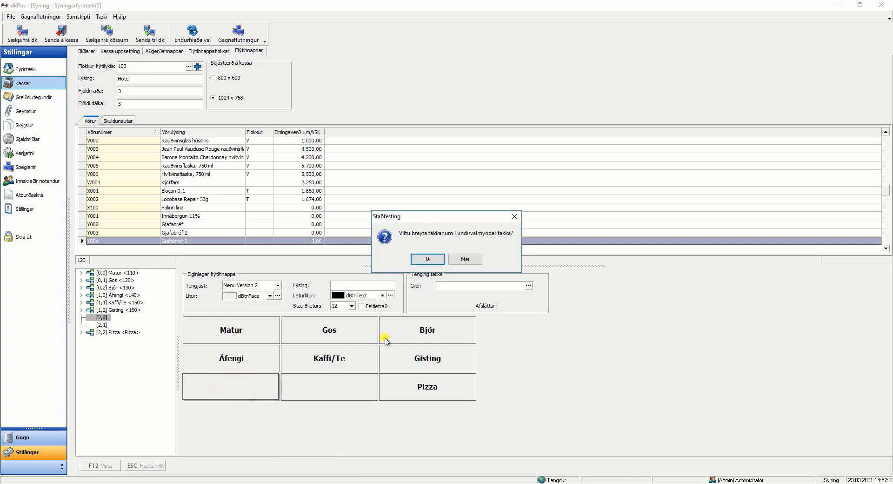
{"action": "left_click", "coordinate": [428, 259]}
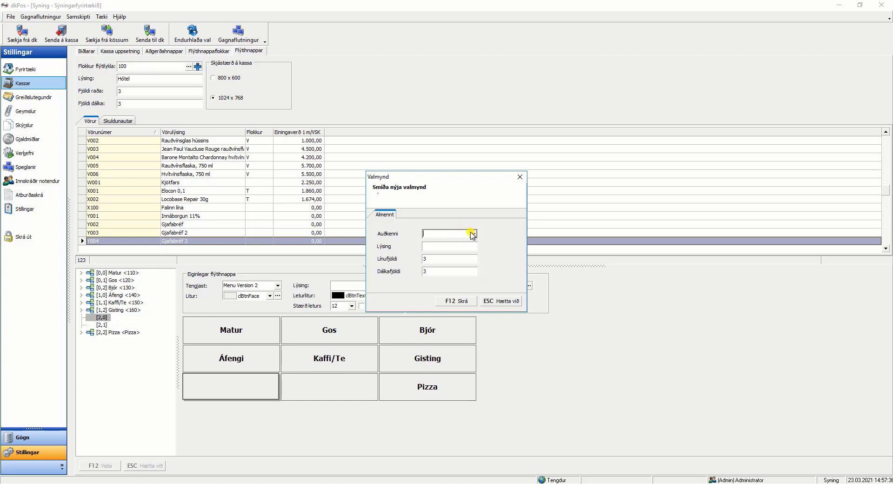
{"action": "left_click", "coordinate": [473, 234]}
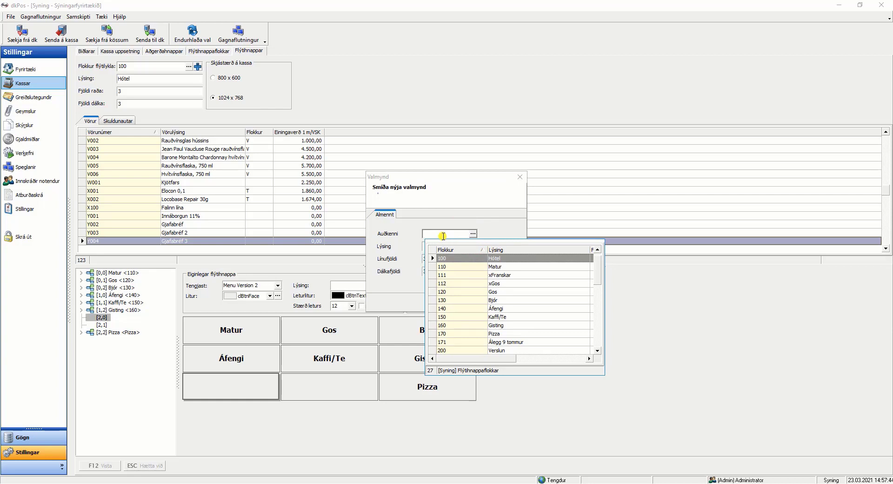
{"action": "left_click", "coordinate": [444, 235]}
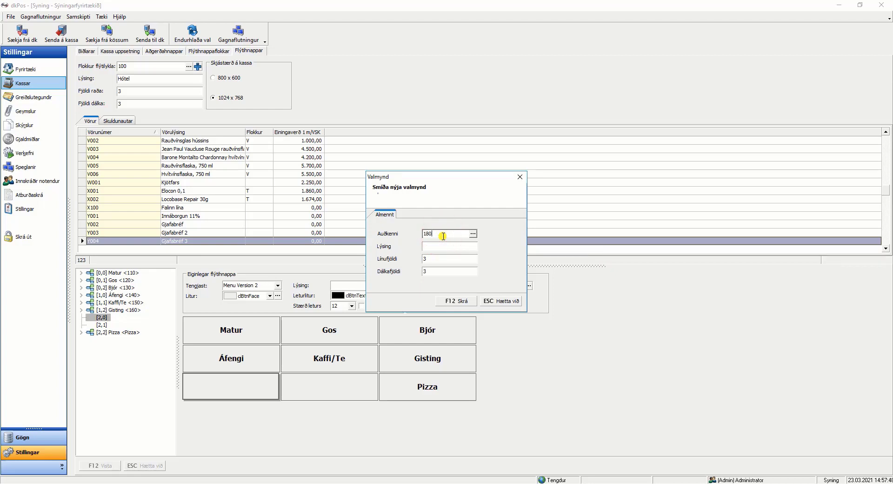
{"action": "type", "text": "180"}
{"action": "left_click", "coordinate": [434, 247]}
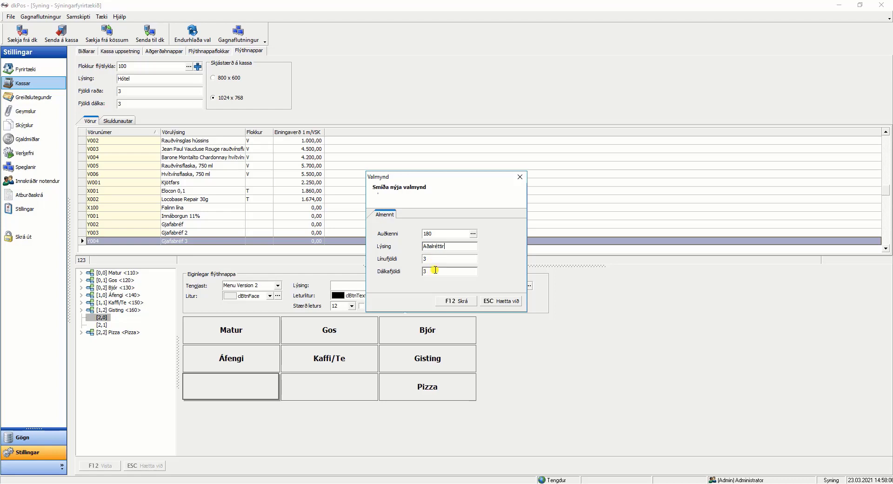
{"action": "left_click", "coordinate": [458, 302]}
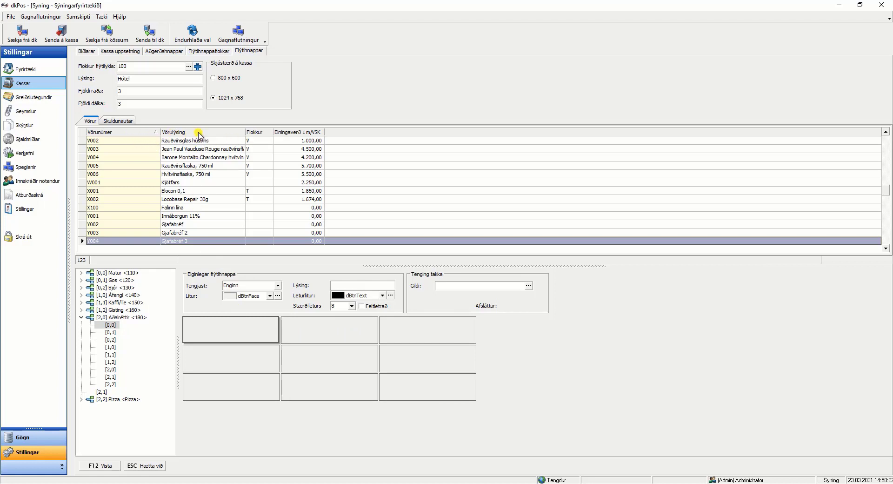
Sort the products by description, find Eldgrillaðar lambakótilettur and assign it to the first button of the Aðalréttir submenu.
{"action": "left_click", "coordinate": [199, 133]}
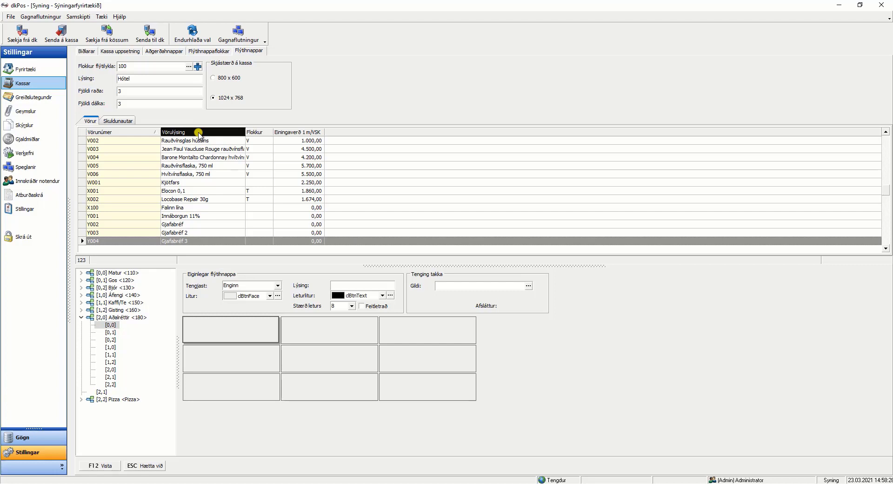
{"action": "left_click", "coordinate": [199, 134]}
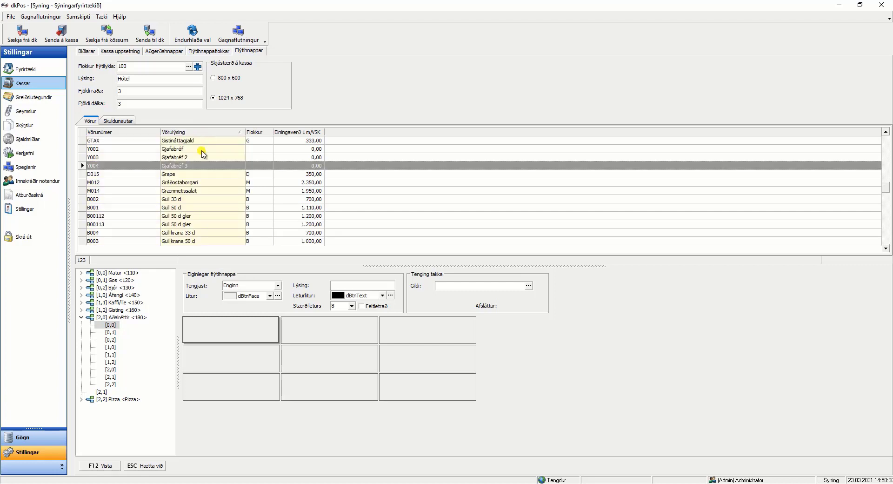
{"action": "type", "text": "Eld"}
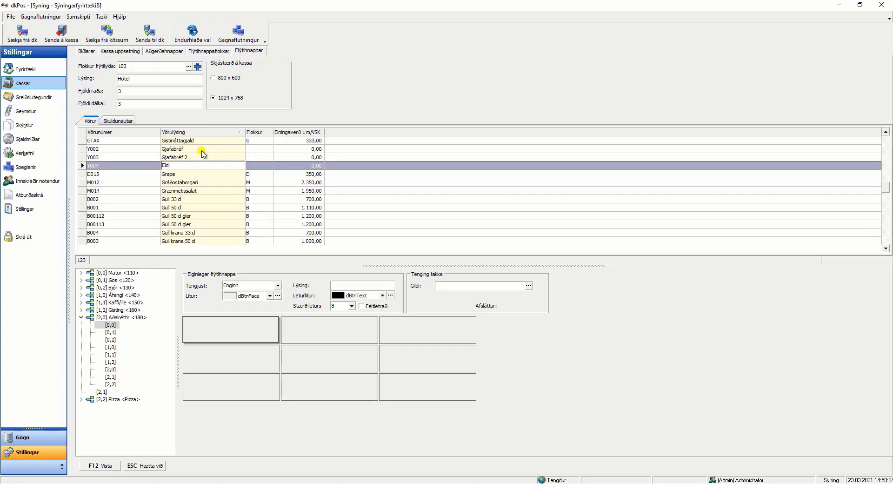
{"action": "key", "text": "Return"}
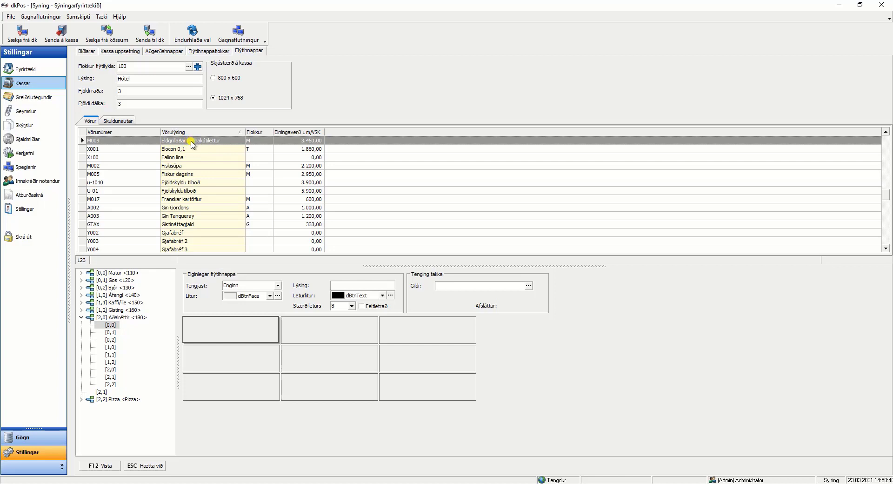
{"action": "left_click_drag", "start_coordinate": [192, 144], "coordinate": [244, 329]}
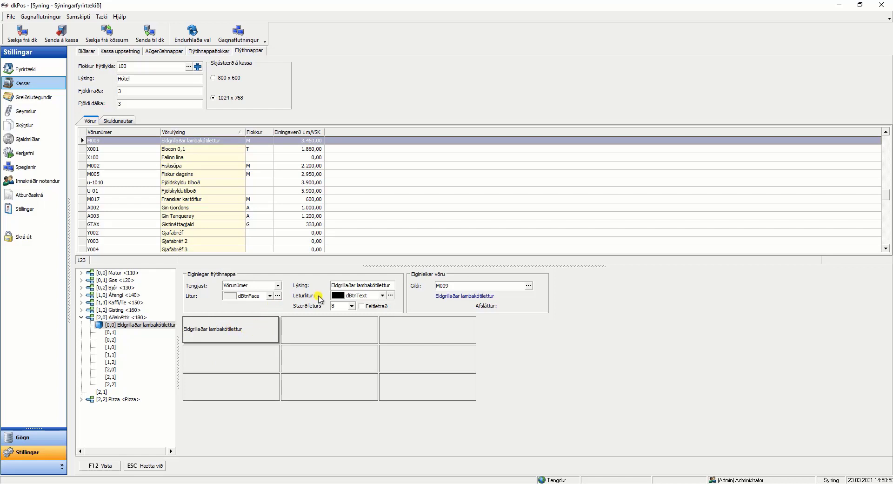
Set the Eldgrillaðar lambakótilettur button's font size to 12, leaving the text non-bold.
{"action": "left_click", "coordinate": [351, 305]}
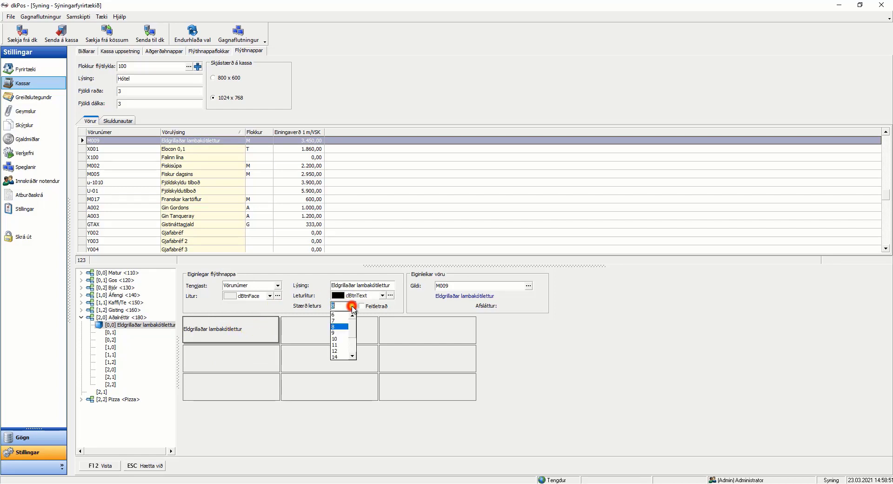
{"action": "left_click", "coordinate": [343, 350]}
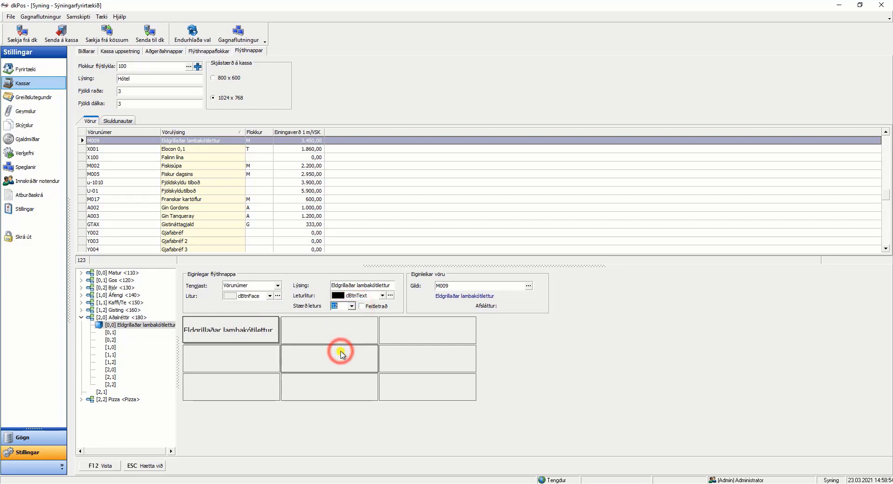
{"action": "left_click", "coordinate": [362, 306]}
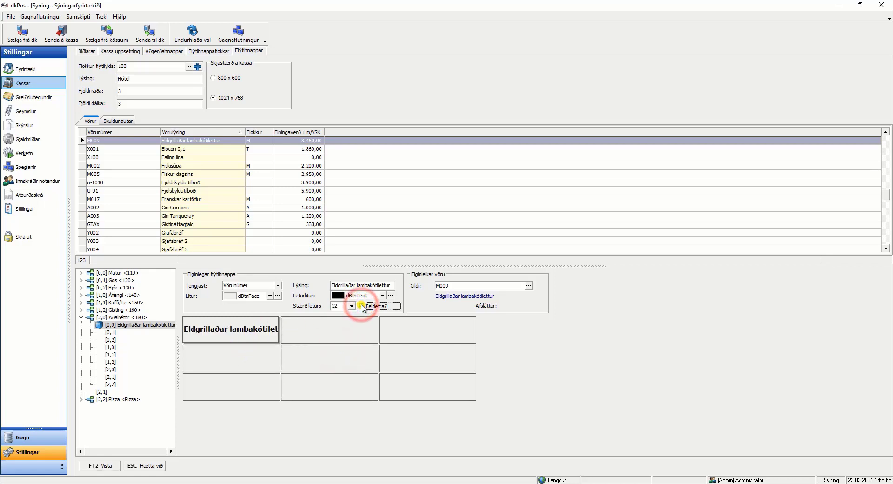
{"action": "left_click", "coordinate": [362, 306]}
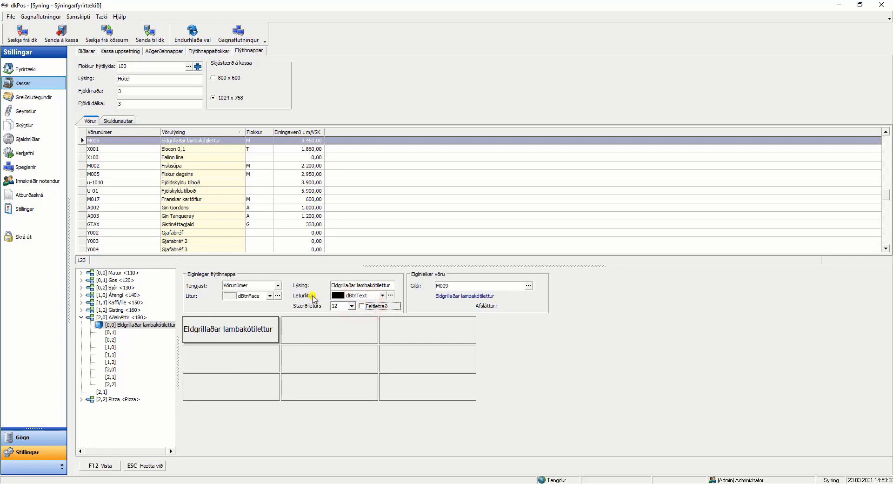
Set the background colour of the Eldgrillaðar lambakótilettur button to clMoneyGreen.
{"action": "left_click", "coordinate": [269, 296]}
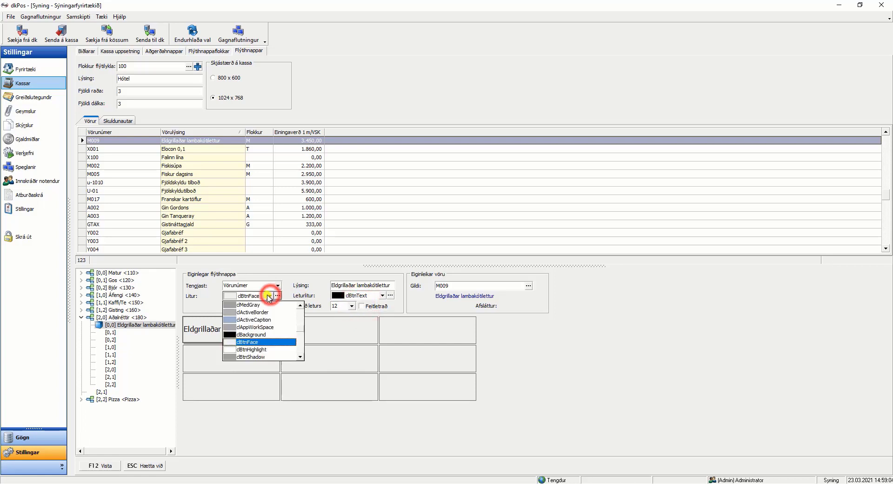
{"action": "scroll", "coordinate": [271, 296], "scroll_direction": "up", "scroll_amount": 3}
{"action": "scroll", "coordinate": [262, 339], "scroll_direction": "up", "scroll_amount": 4}
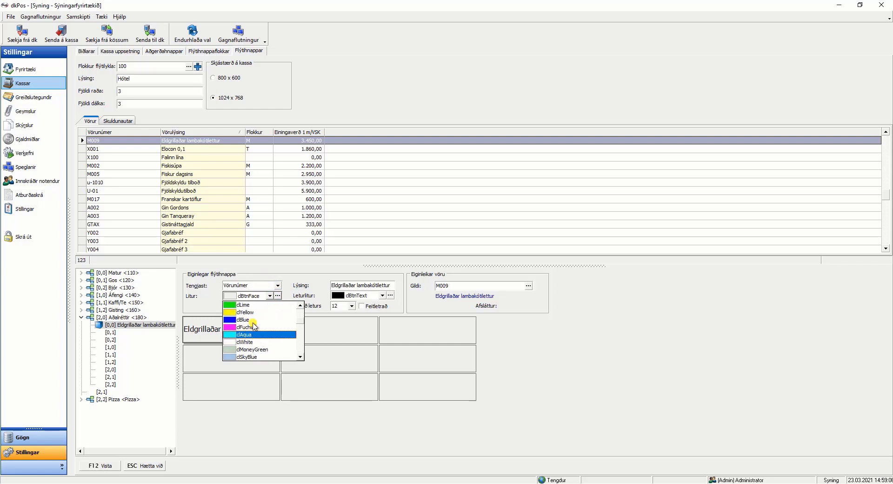
{"action": "scroll", "coordinate": [258, 333], "scroll_direction": "down", "scroll_amount": 3}
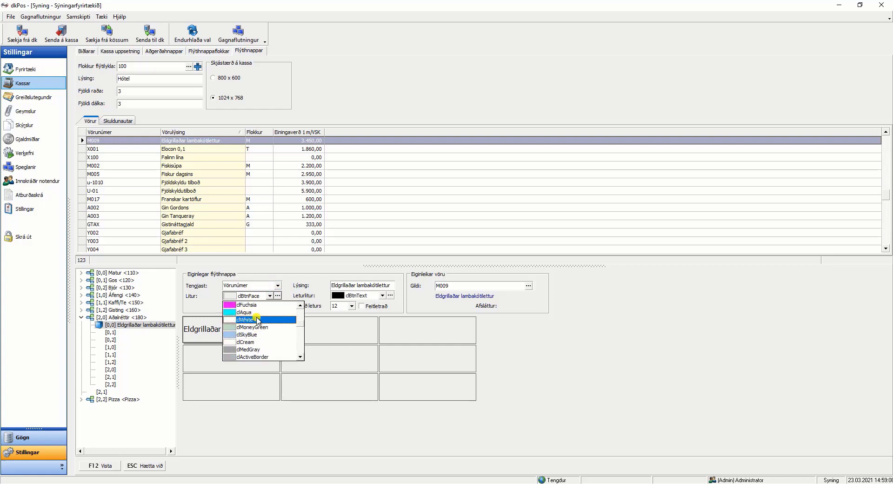
{"action": "left_click", "coordinate": [255, 327]}
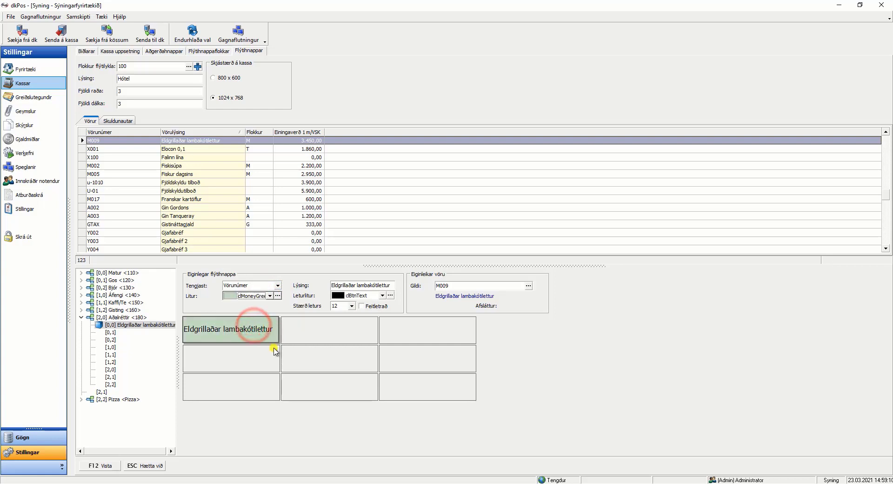
{"action": "left_click", "coordinate": [258, 356]}
{"action": "left_click", "coordinate": [251, 331]}
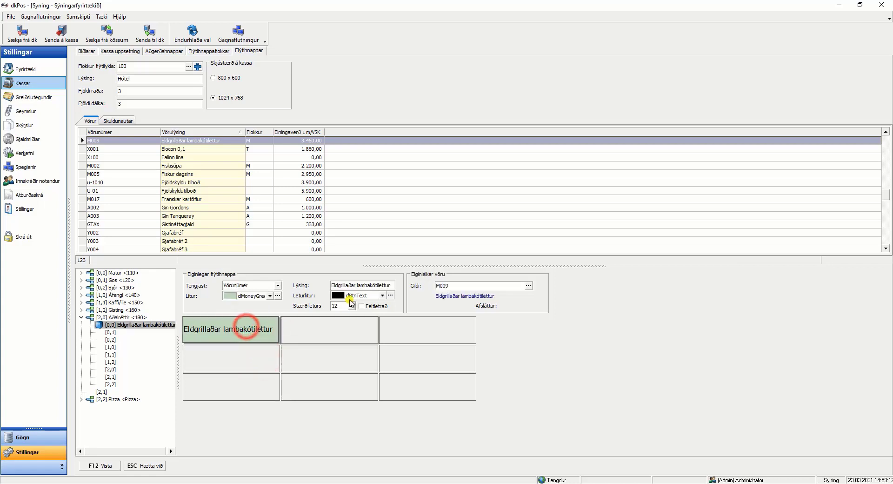
Shorten the green product button's description to Lambakótilettur and save the button layout.
{"action": "double_click", "coordinate": [357, 285]}
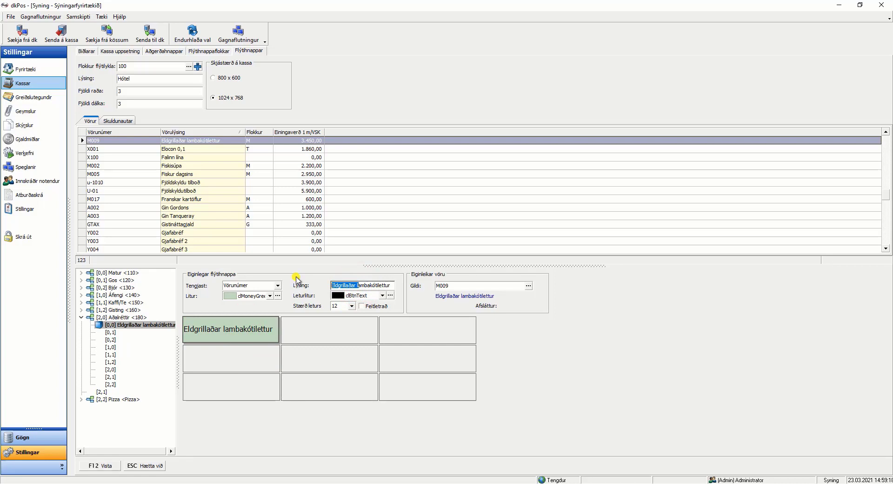
{"action": "key", "text": "BackSpace"}
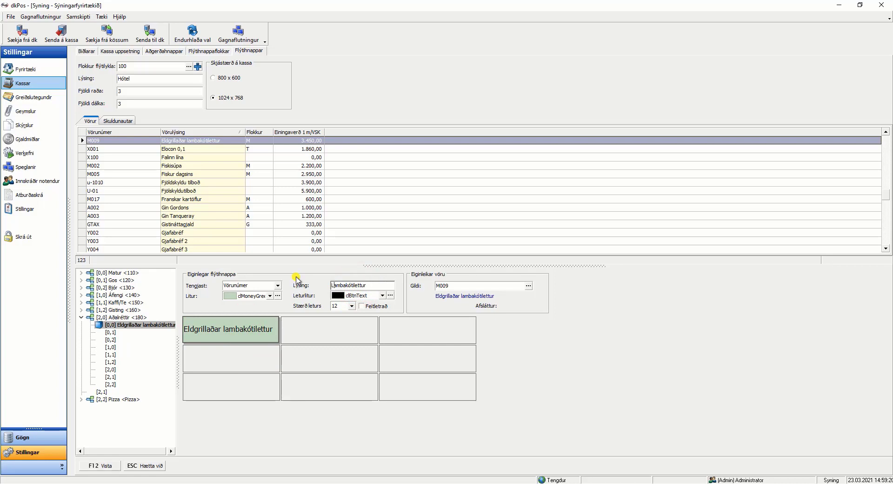
{"action": "type", "text": "L"}
{"action": "left_click", "coordinate": [248, 355]}
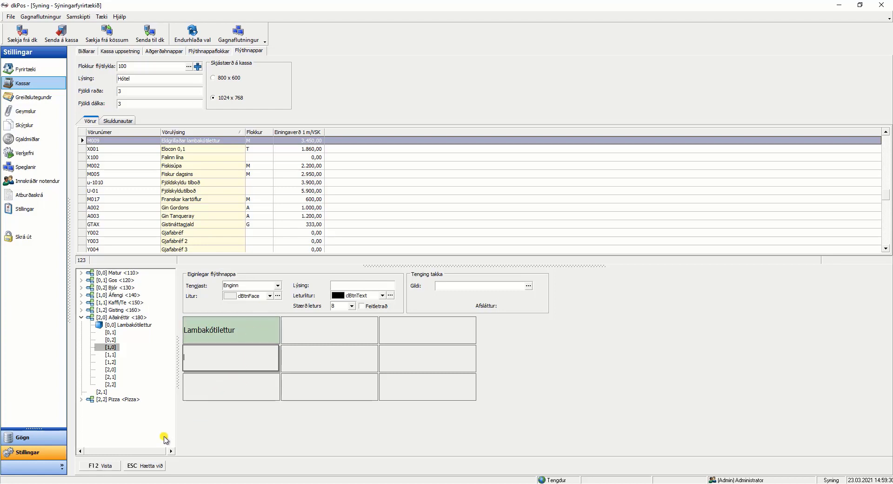
{"action": "key", "text": "F12"}
{"action": "left_click", "coordinate": [102, 465]}
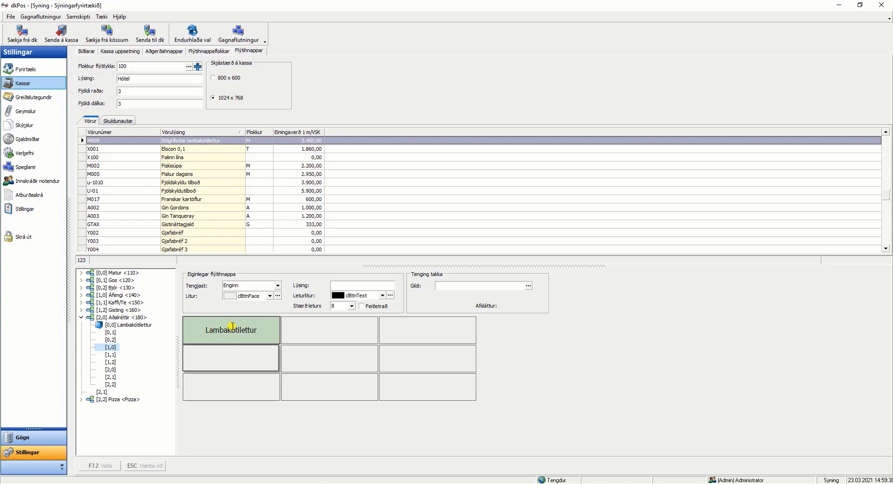
Return to the Hótel main menu, make the Aðalréttir button's text bold and save the layout.
{"action": "left_click", "coordinate": [111, 288]}
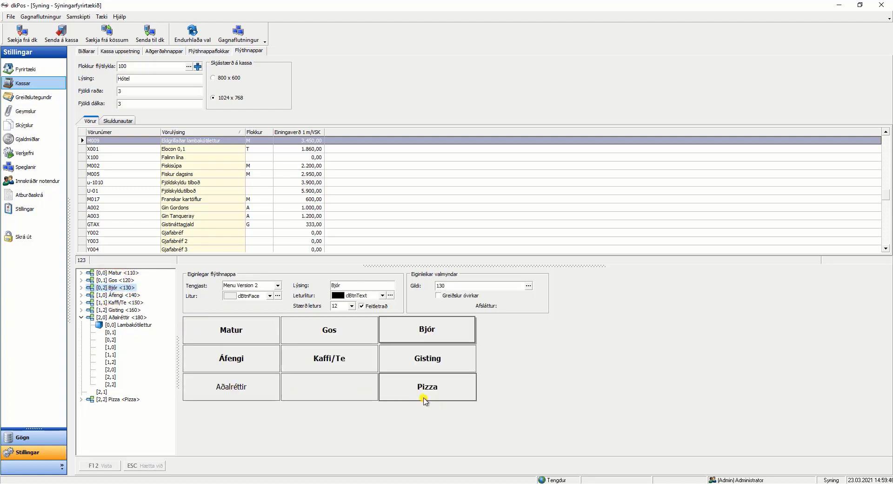
{"action": "left_click", "coordinate": [238, 387]}
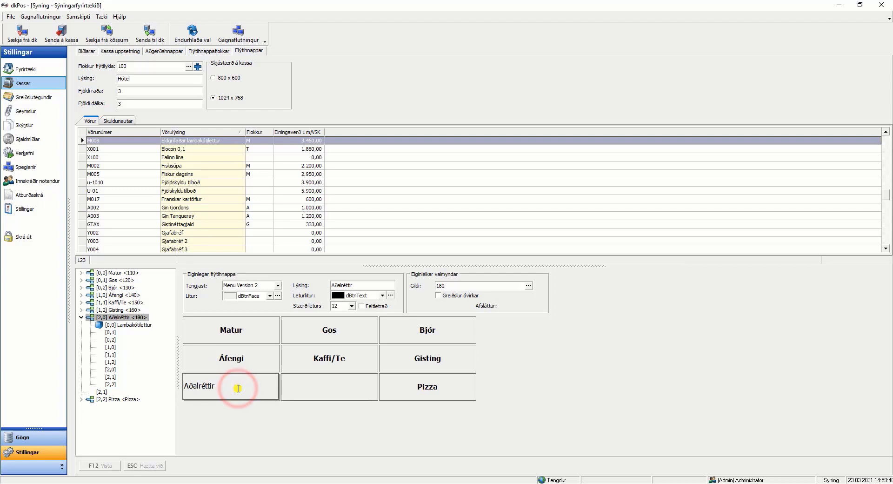
{"action": "left_click", "coordinate": [362, 306]}
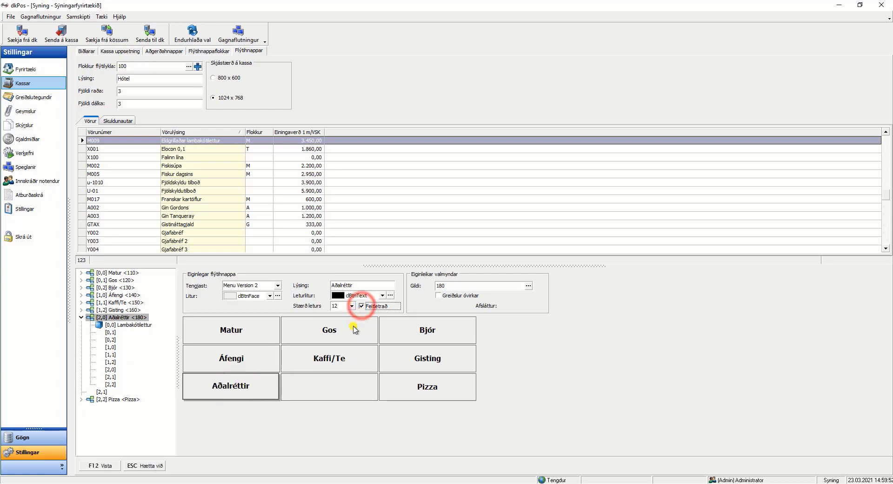
{"action": "left_click", "coordinate": [337, 384]}
{"action": "key", "text": "F12"}
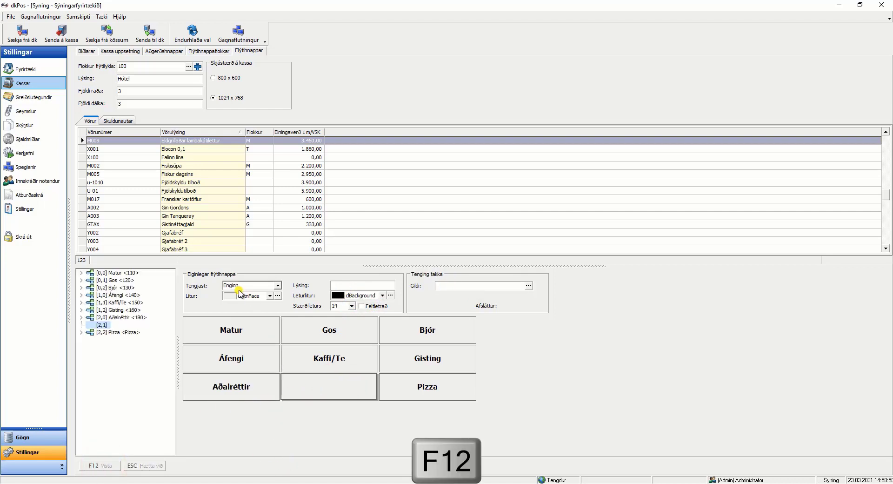
Send all data categories to both connected tills with the Aðeins uppfæra breytingar option, and close the data transfer log.
{"action": "left_click", "coordinate": [63, 41]}
{"action": "left_click", "coordinate": [61, 36]}
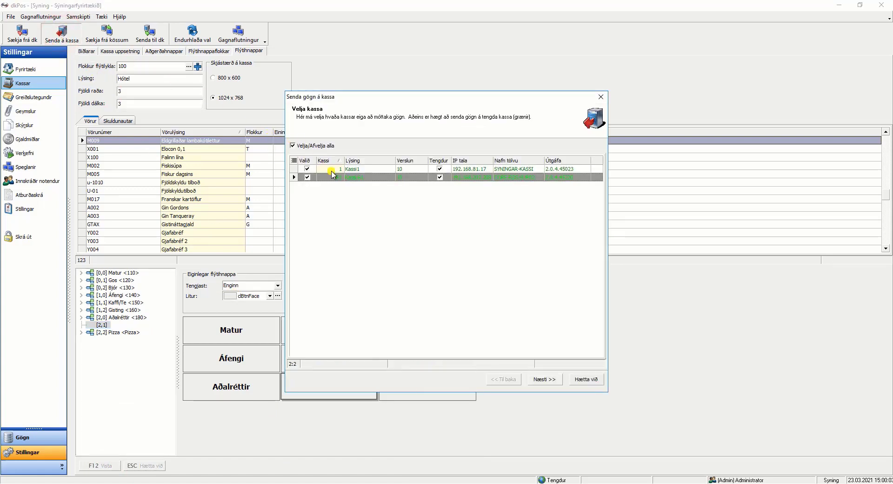
{"action": "left_click", "coordinate": [545, 379]}
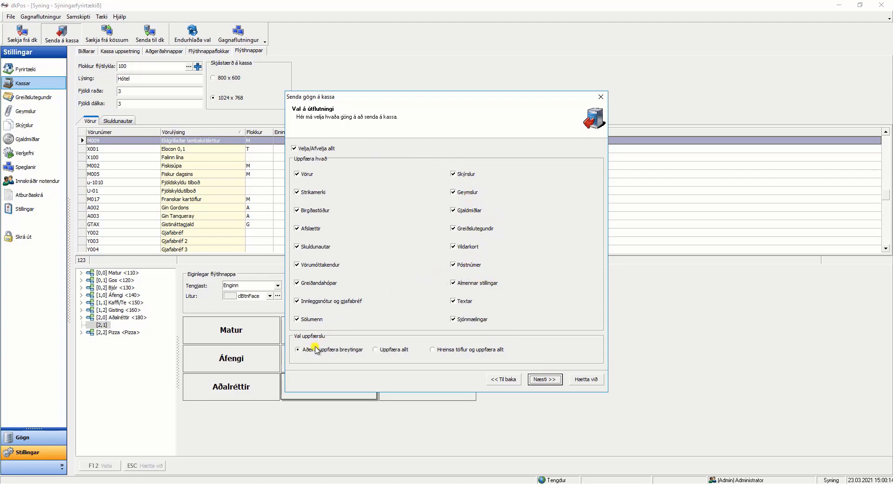
{"action": "left_click", "coordinate": [316, 149]}
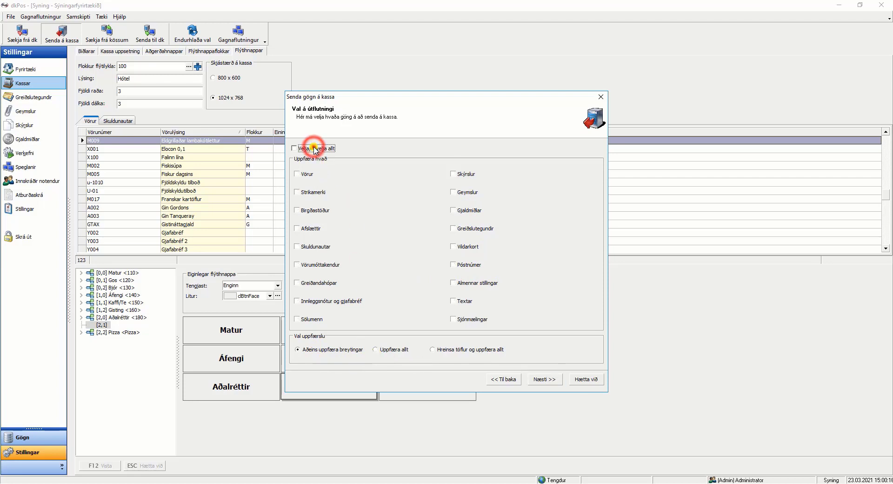
{"action": "left_click", "coordinate": [315, 148]}
{"action": "left_click", "coordinate": [545, 381]}
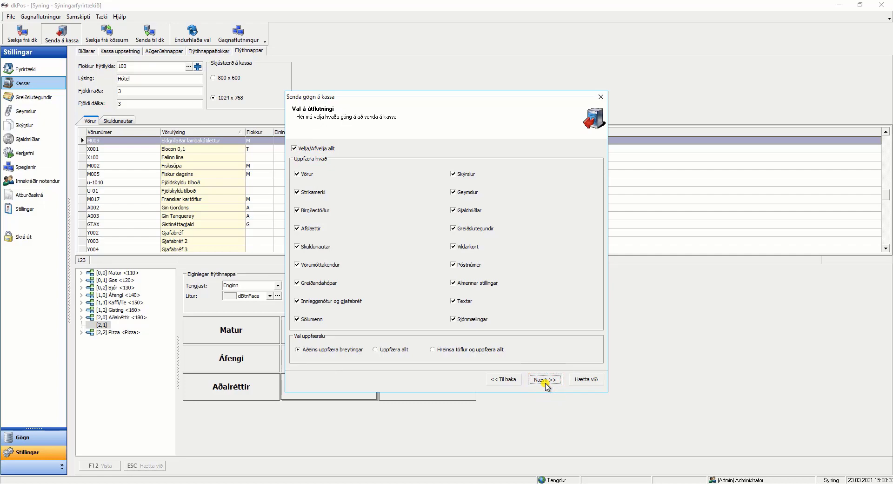
{"action": "left_click", "coordinate": [545, 380]}
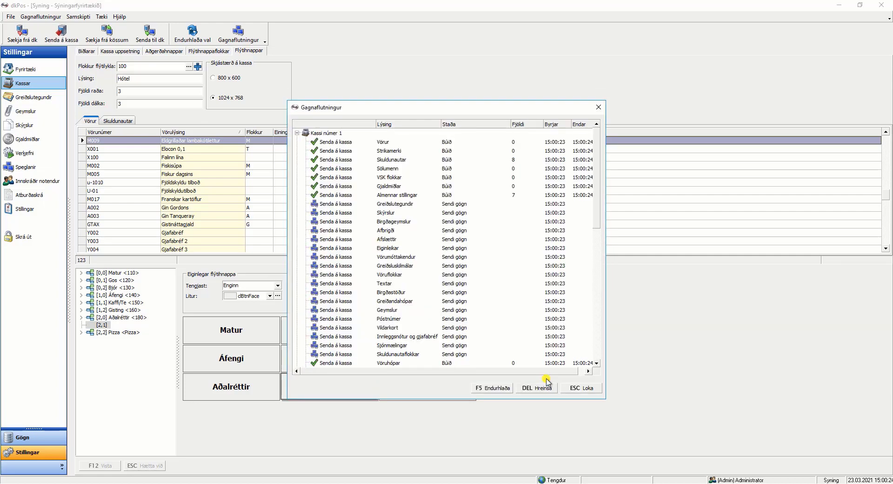
{"action": "left_click", "coordinate": [583, 388]}
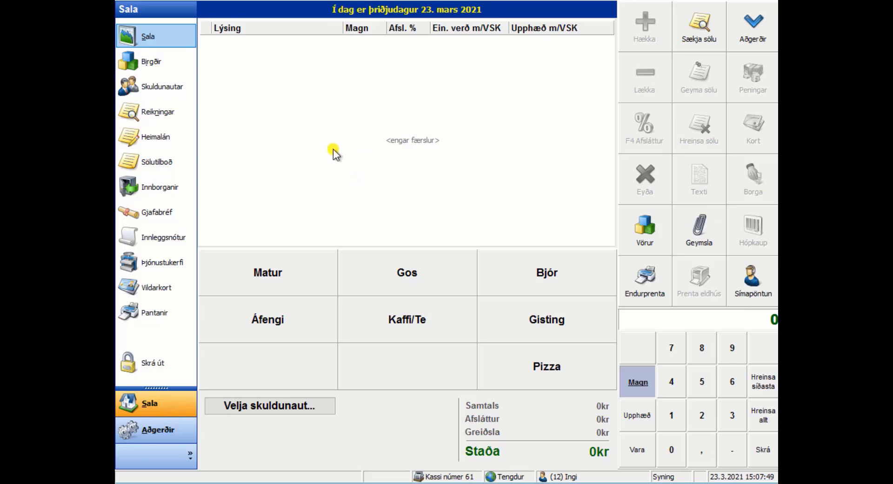
On the till's sales screen, log out and back in as the same user, and check the Aðalréttir submenu before returning to the main menu.
{"action": "left_click", "coordinate": [148, 363]}
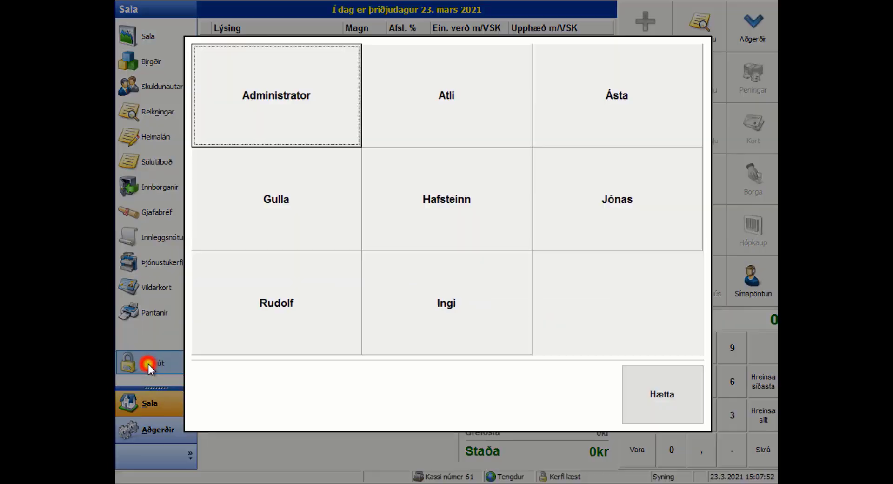
{"action": "left_click", "coordinate": [417, 316]}
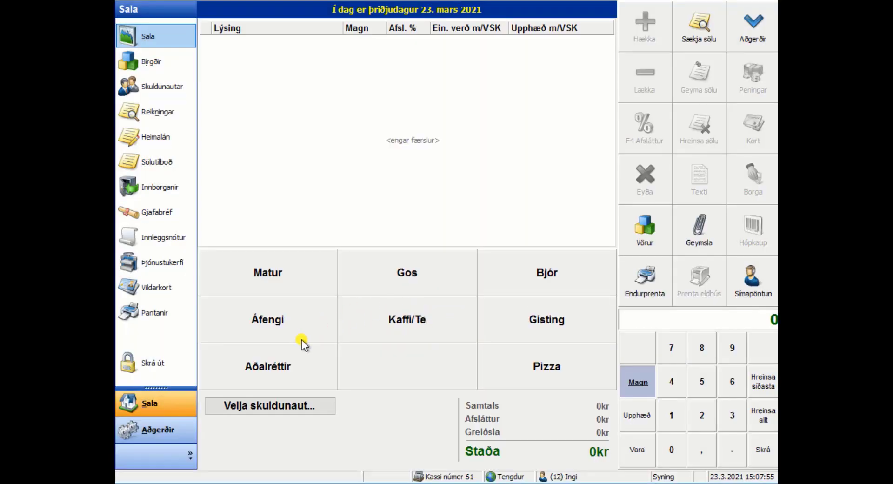
{"action": "left_click", "coordinate": [272, 370]}
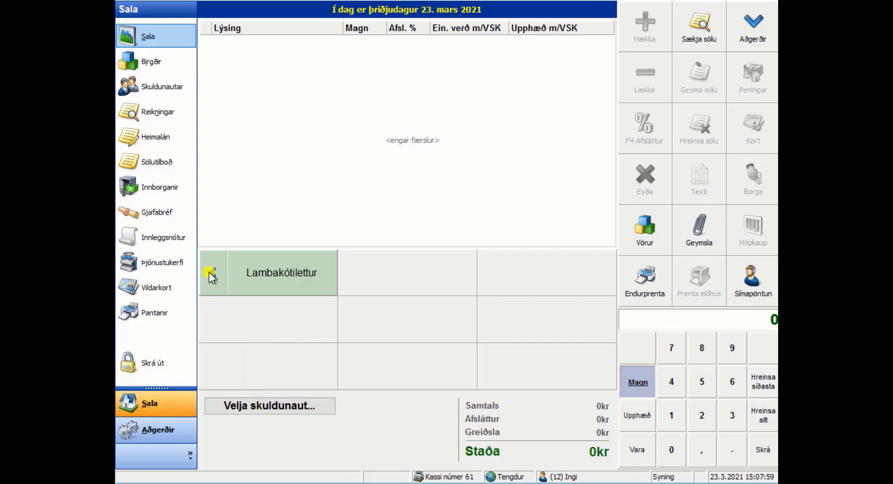
{"action": "left_click", "coordinate": [213, 273]}
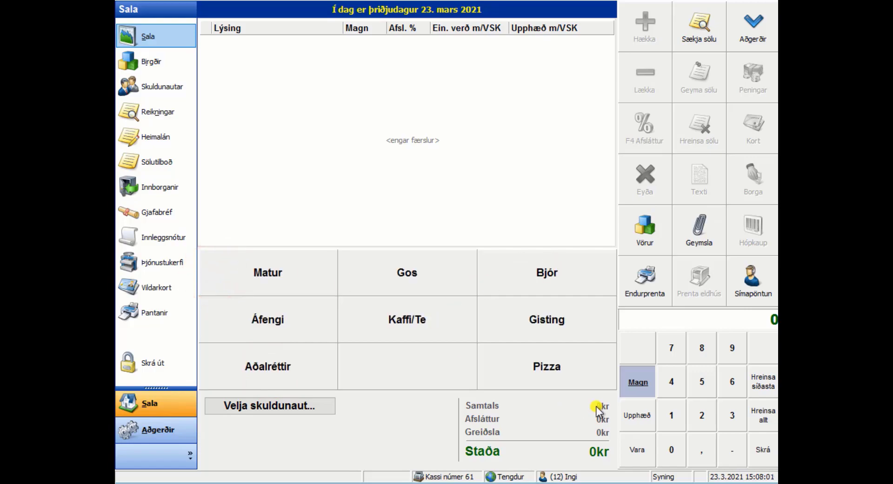